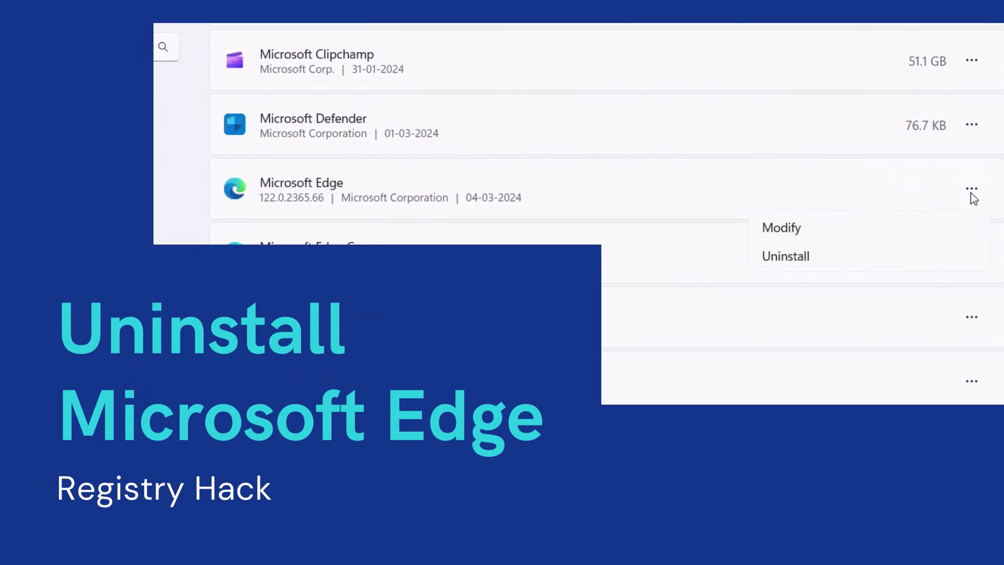
Check Microsoft Edge's options in Installed apps and confirm Uninstall is greyed out.
{"action": "left_click", "coordinate": [839, 262]}
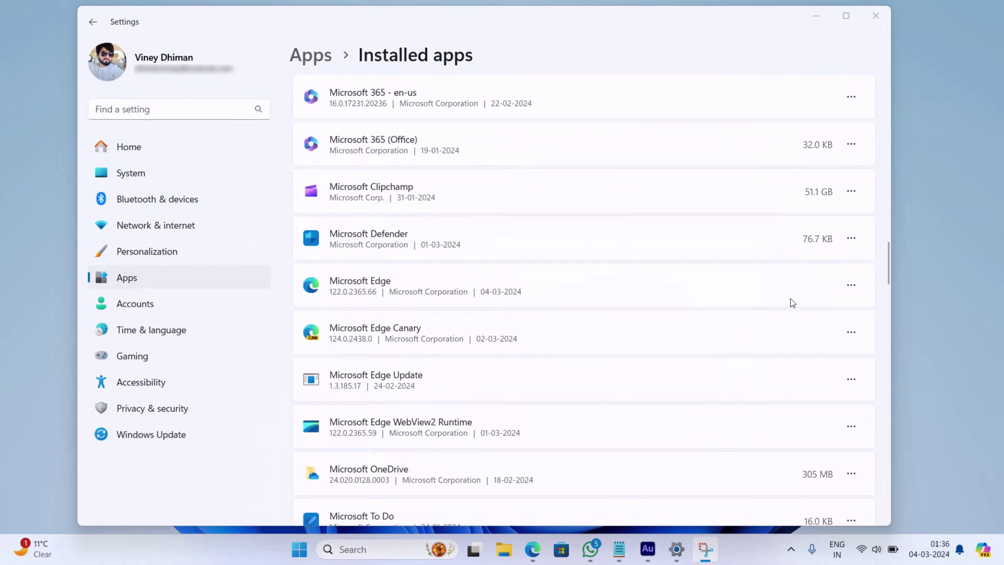
{"action": "left_click", "coordinate": [851, 285]}
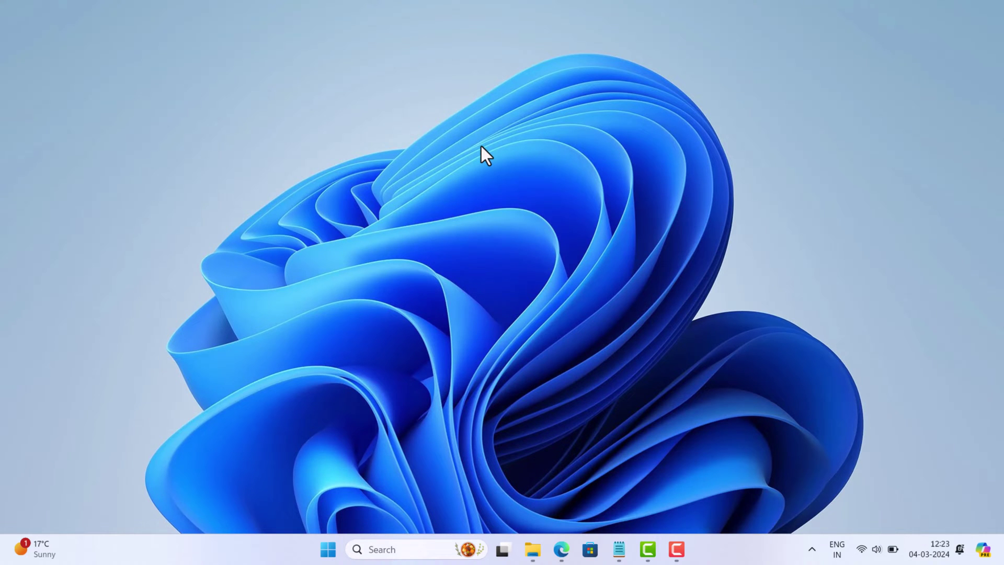
Search for regedit and launch Registry Editor, approving the User Account Control prompt.
{"action": "left_click", "coordinate": [397, 548]}
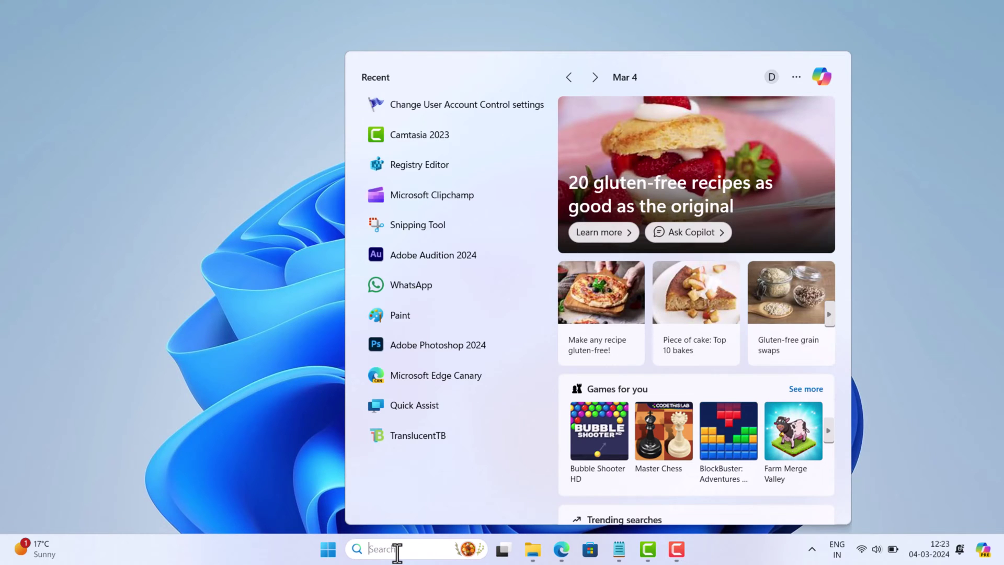
{"action": "type", "text": "reged"}
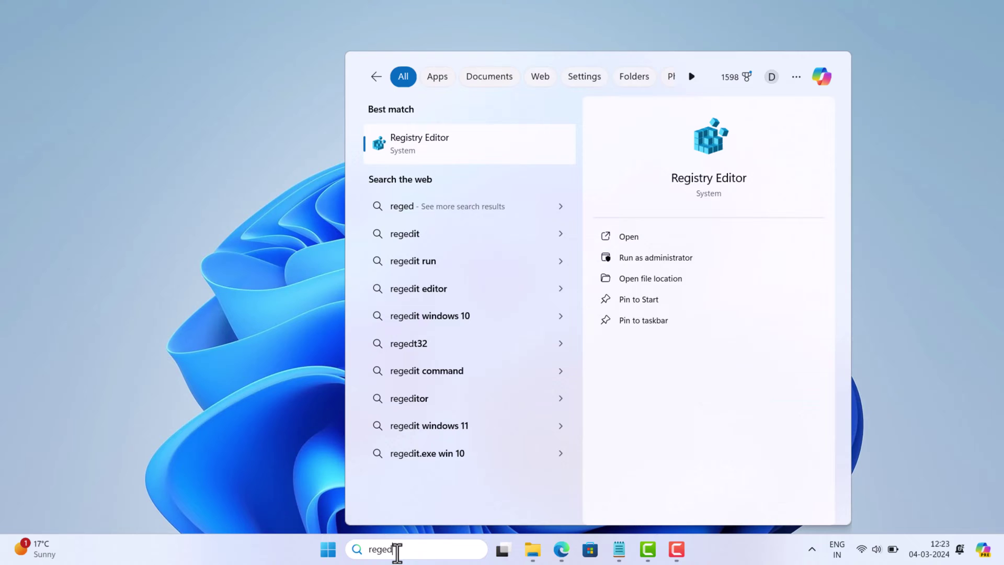
{"action": "type", "text": "it"}
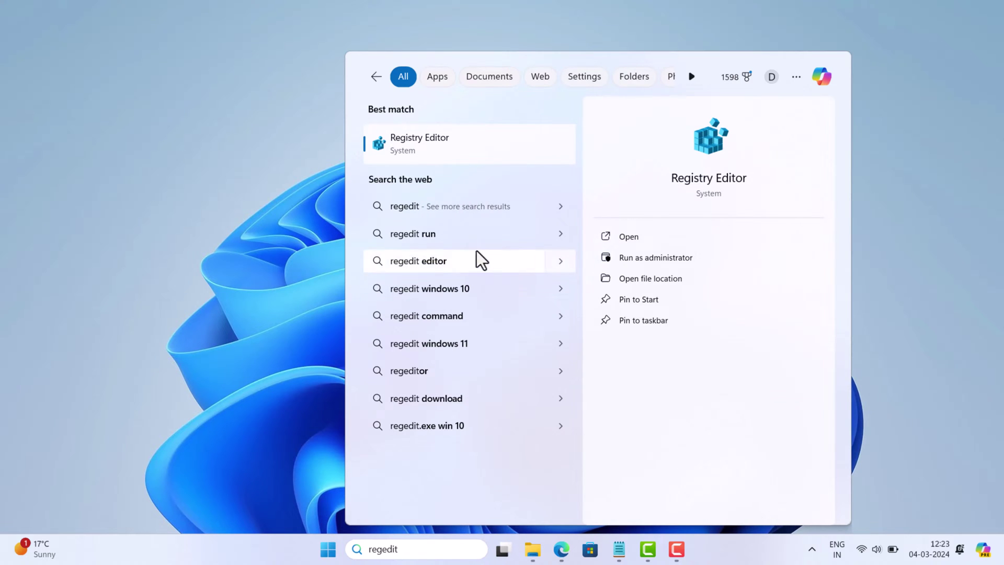
{"action": "left_click", "coordinate": [452, 152]}
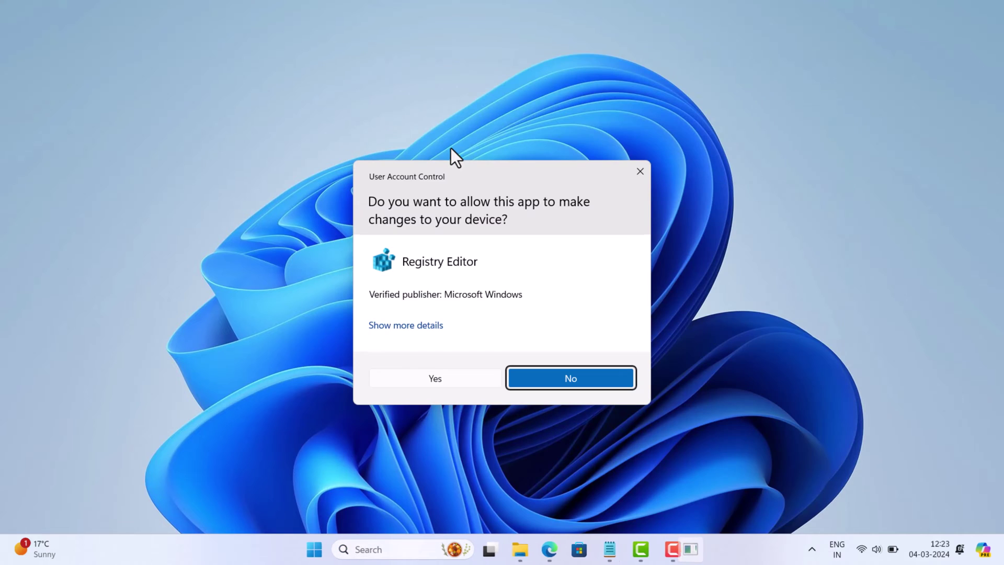
{"action": "left_click", "coordinate": [435, 378]}
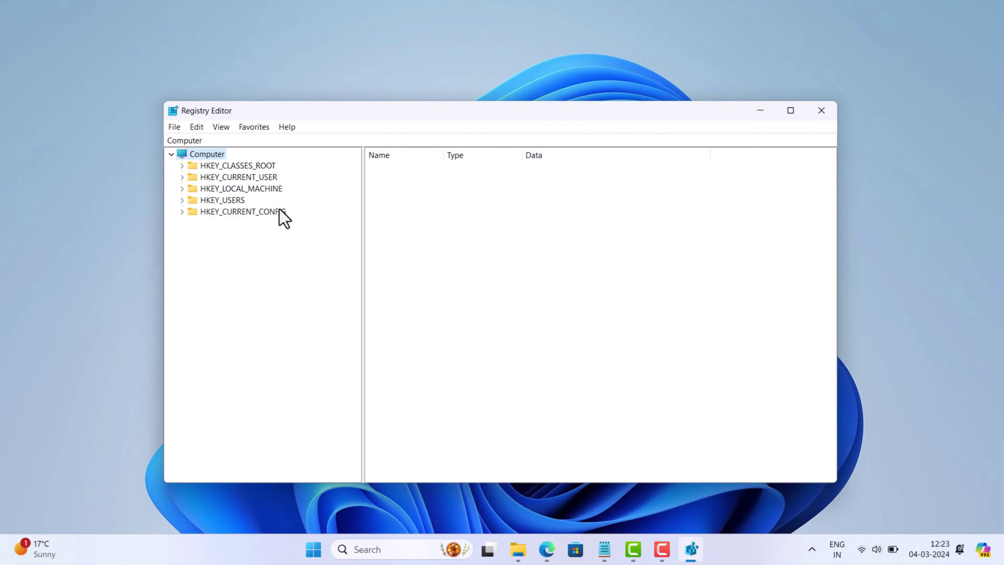
Expand HKEY_LOCAL_MACHINE\SOFTWARE\WOW6432Node\Microsoft\Windows\CurrentVersion\Uninstall to list its subkeys.
{"action": "left_click", "coordinate": [273, 192]}
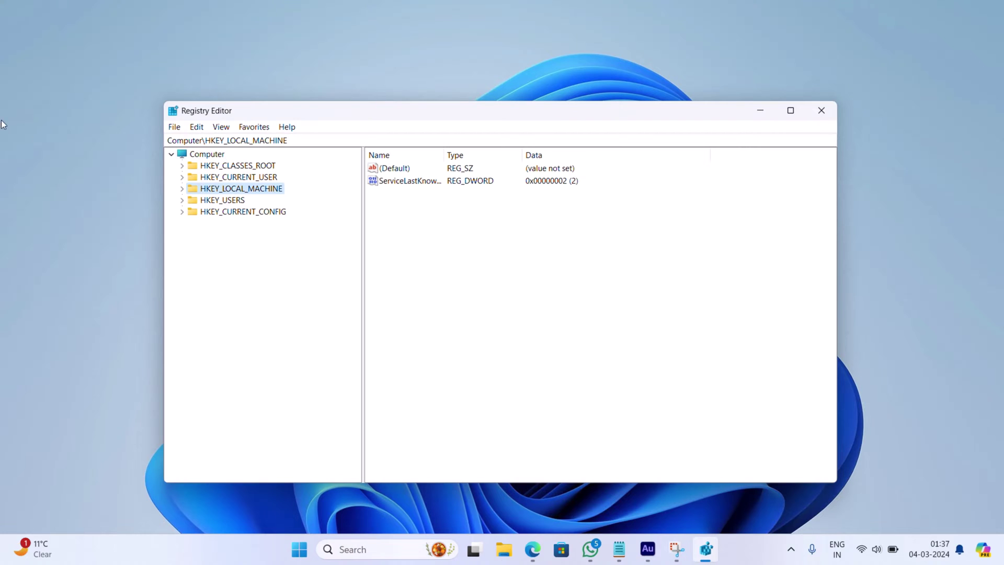
{"action": "left_click", "coordinate": [181, 189]}
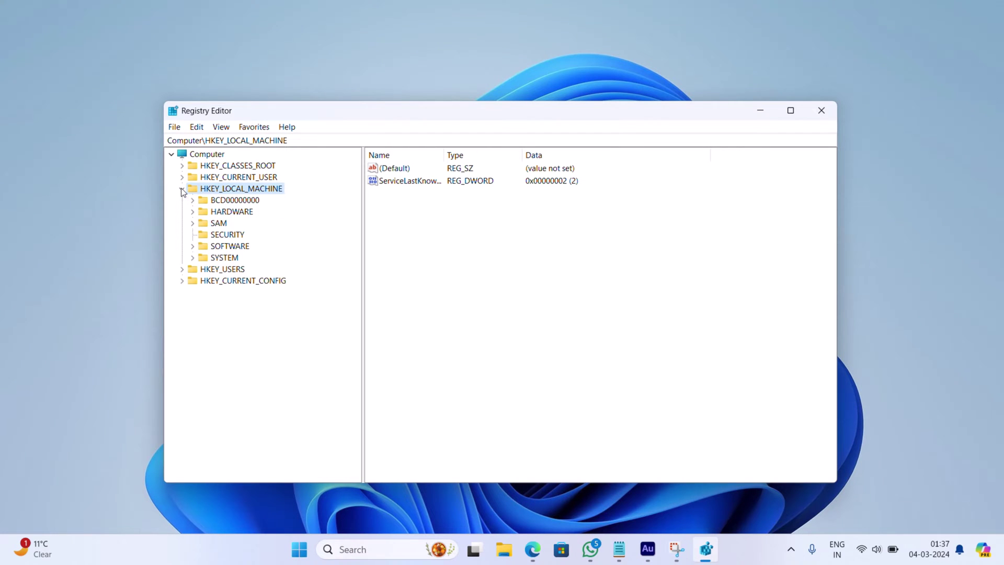
{"action": "left_click", "coordinate": [192, 246]}
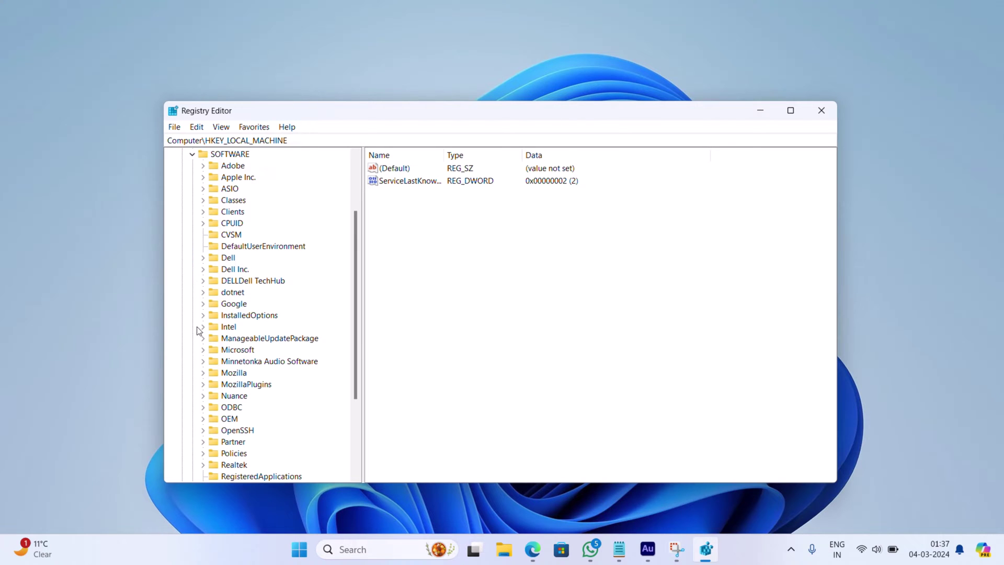
{"action": "left_click_drag", "start_coordinate": [356, 346], "coordinate": [355, 422]}
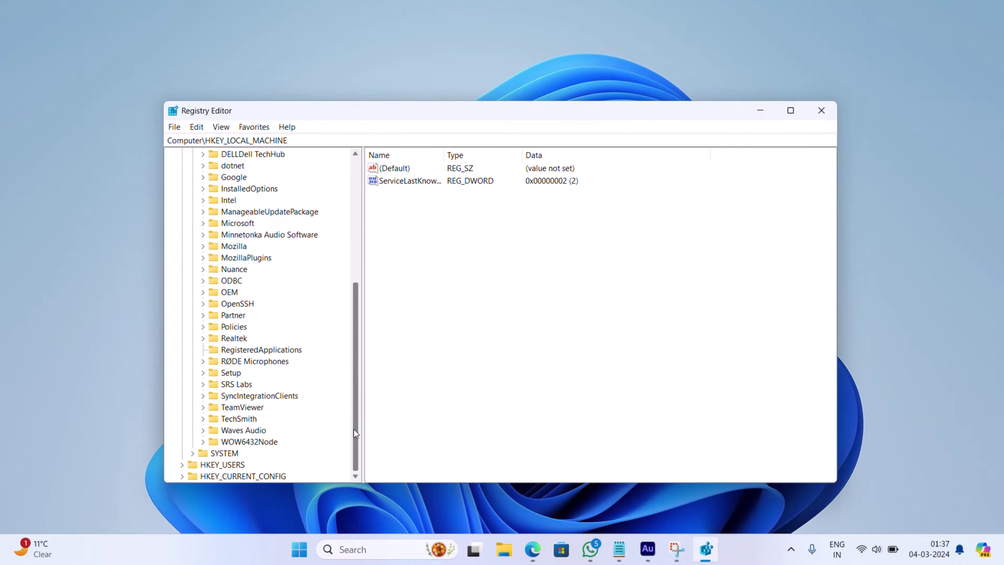
{"action": "left_click", "coordinate": [202, 441]}
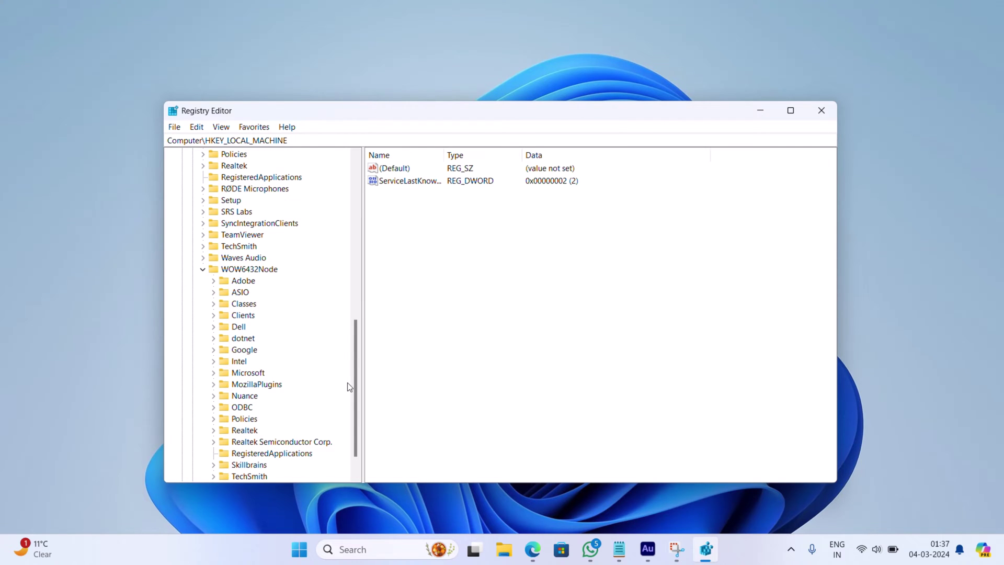
{"action": "scroll", "coordinate": [353, 387], "scroll_direction": "down", "scroll_amount": 1}
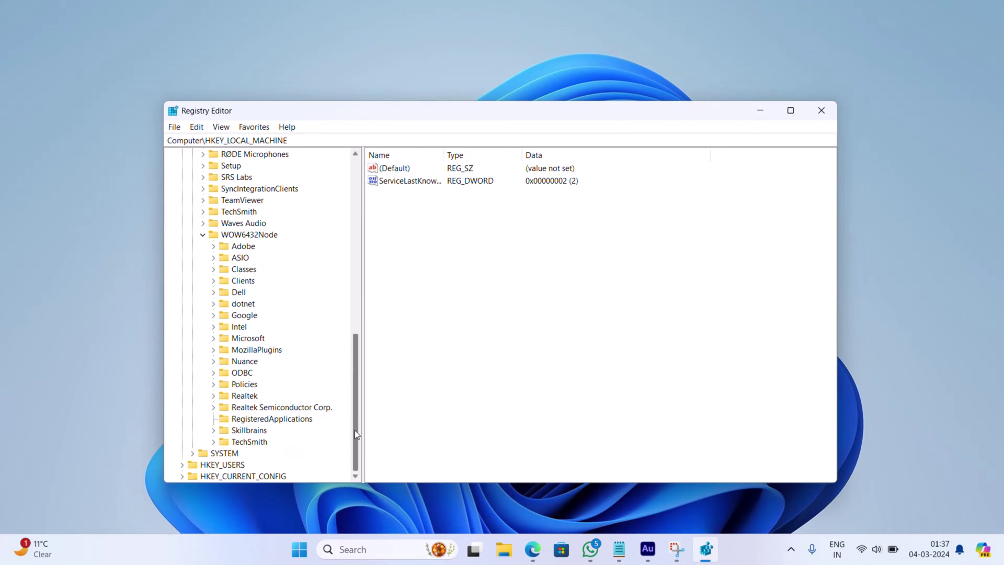
{"action": "left_click", "coordinate": [213, 338]}
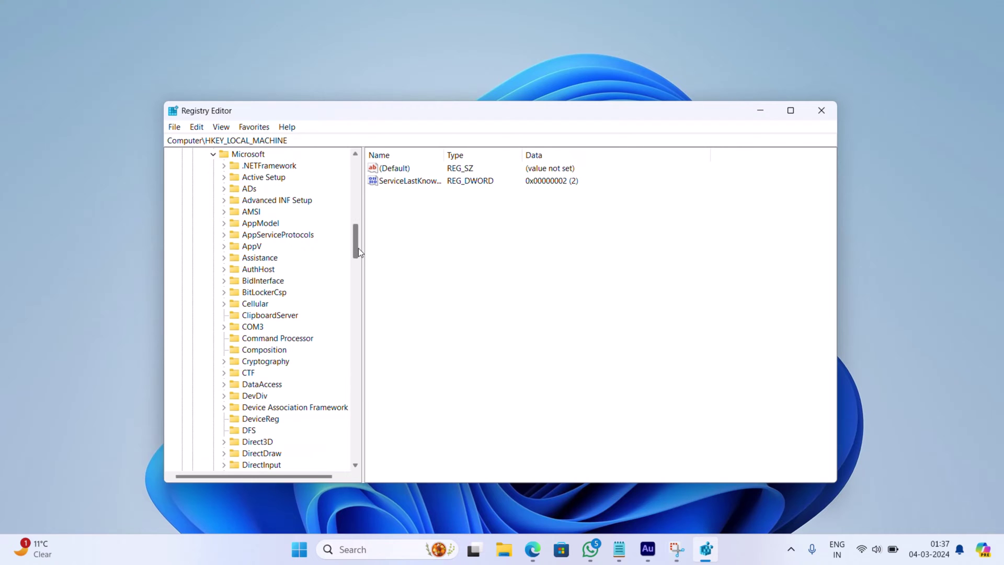
{"action": "left_click_drag", "start_coordinate": [355, 251], "coordinate": [338, 422]}
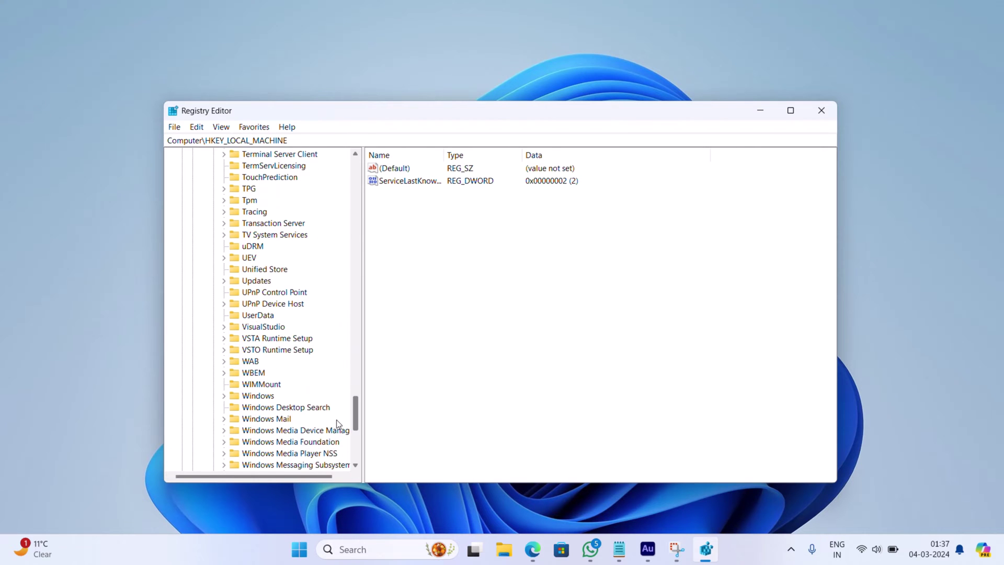
{"action": "left_click", "coordinate": [224, 384]}
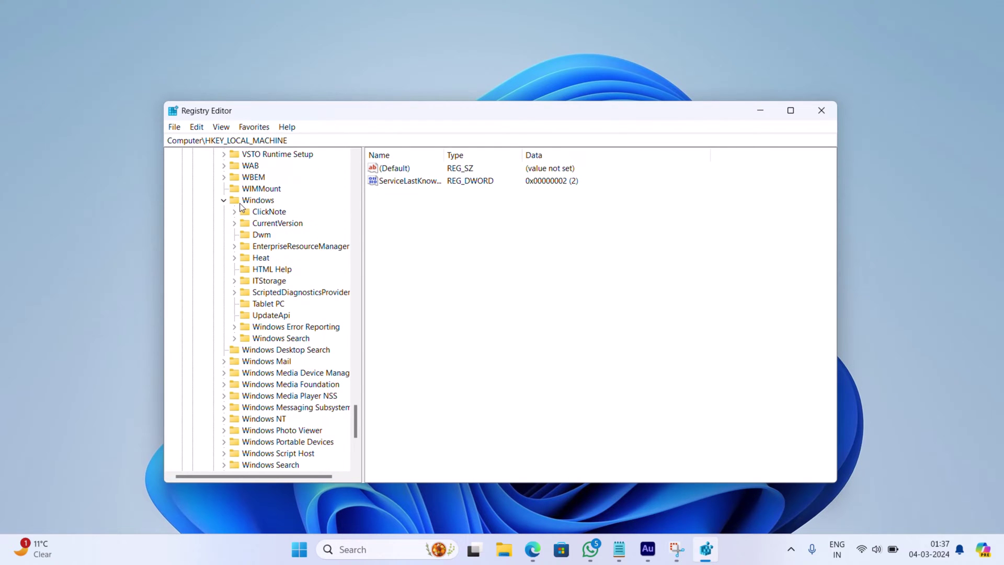
{"action": "left_click", "coordinate": [234, 225]}
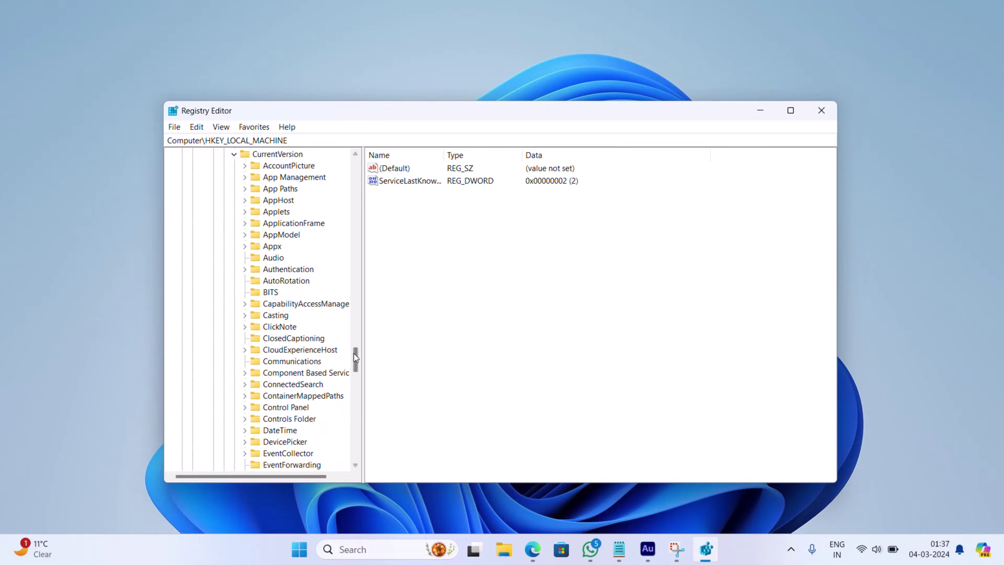
{"action": "left_click_drag", "start_coordinate": [354, 353], "coordinate": [349, 413]}
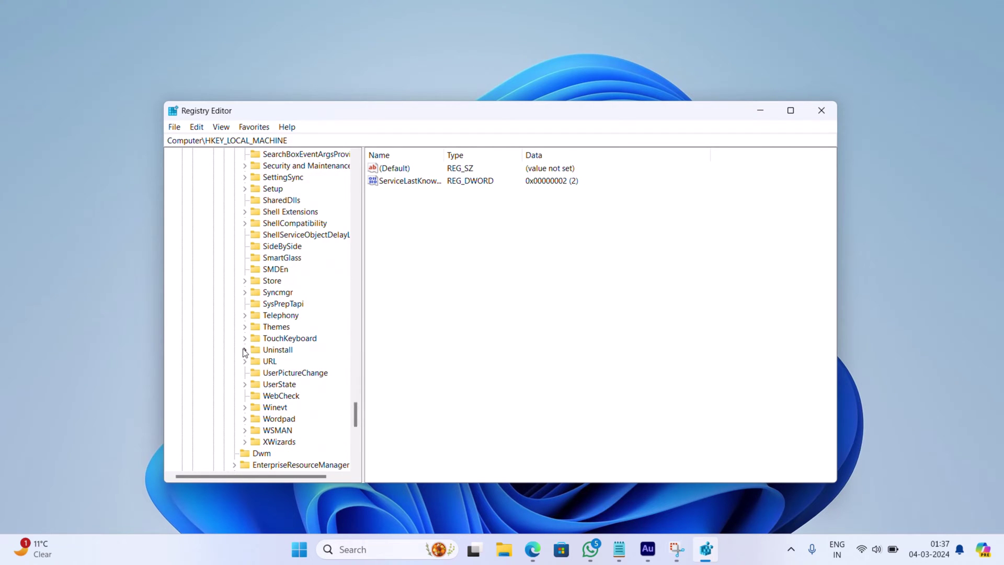
{"action": "left_click", "coordinate": [245, 350]}
{"action": "left_click_drag", "start_coordinate": [270, 477], "coordinate": [295, 476]}
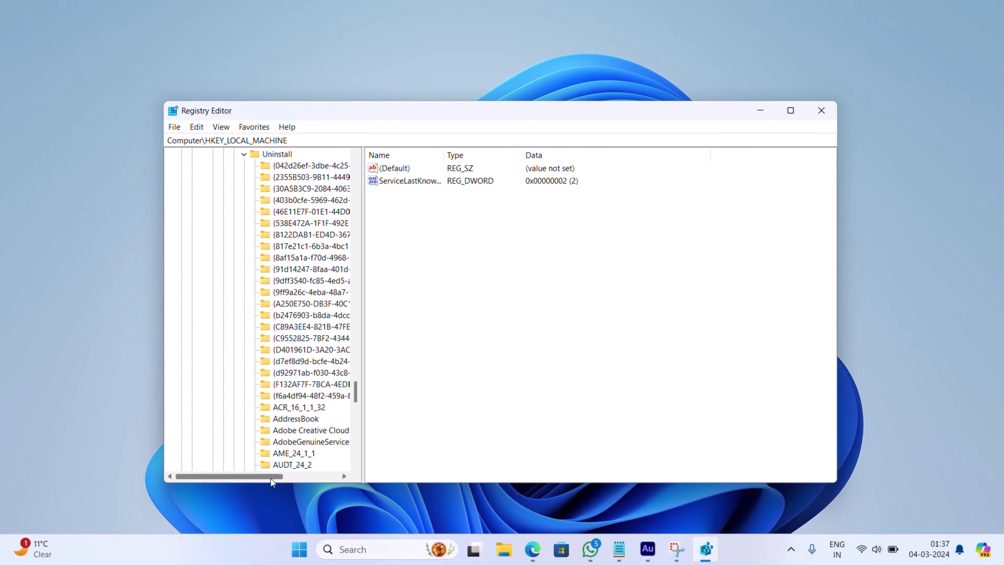
{"action": "left_click_drag", "start_coordinate": [357, 398], "coordinate": [354, 425]}
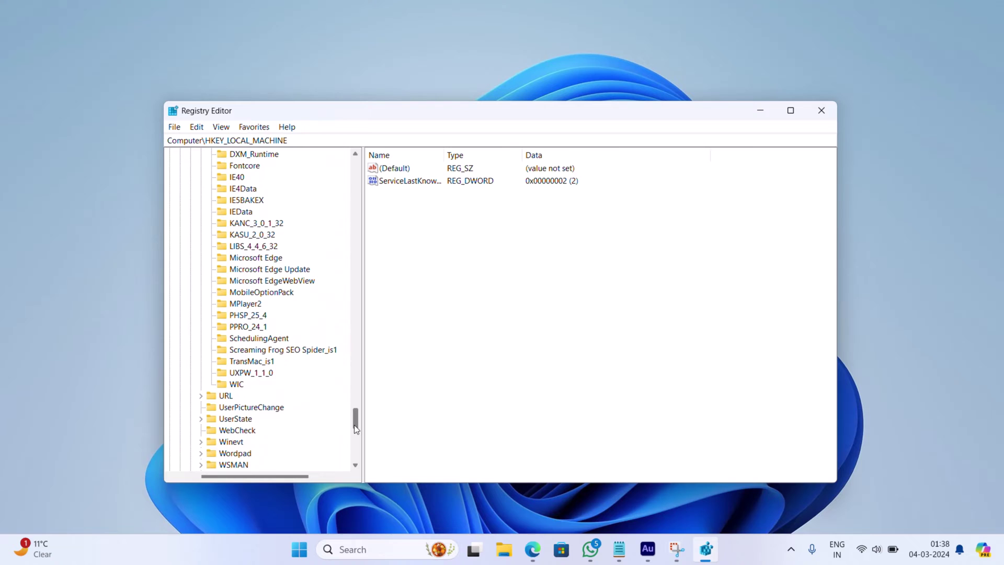
In the Microsoft Edge key, select NoRemove and add a new 32-bit DWORD value.
{"action": "left_click", "coordinate": [279, 260]}
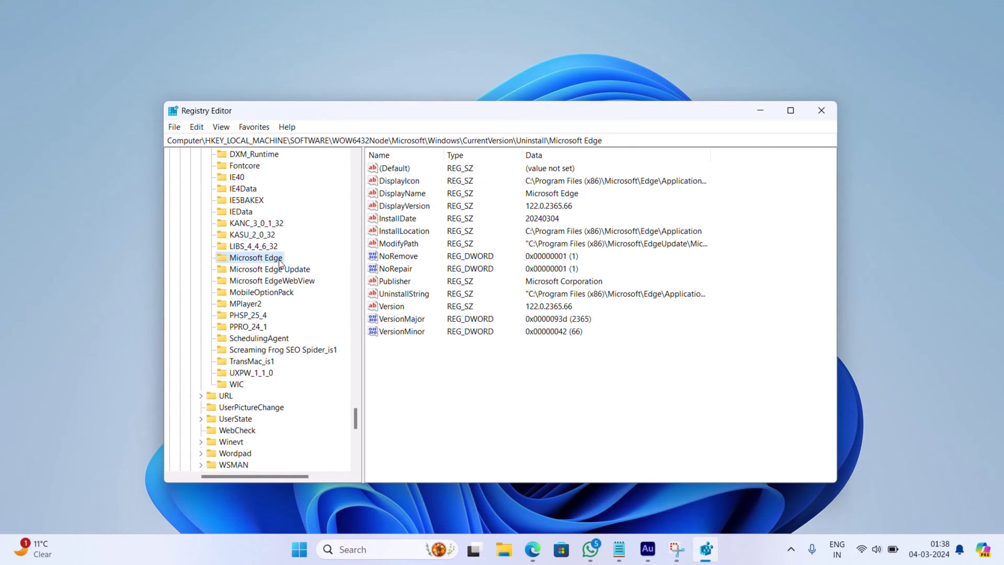
{"action": "left_click", "coordinate": [420, 262]}
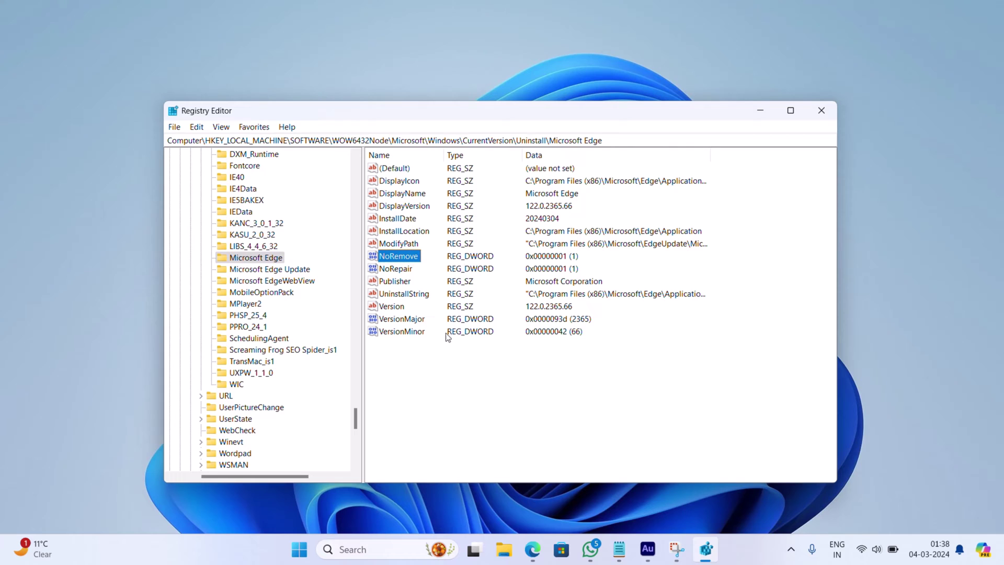
{"action": "right_click", "coordinate": [750, 247]}
{"action": "mouse_move", "coordinate": [780, 250]}
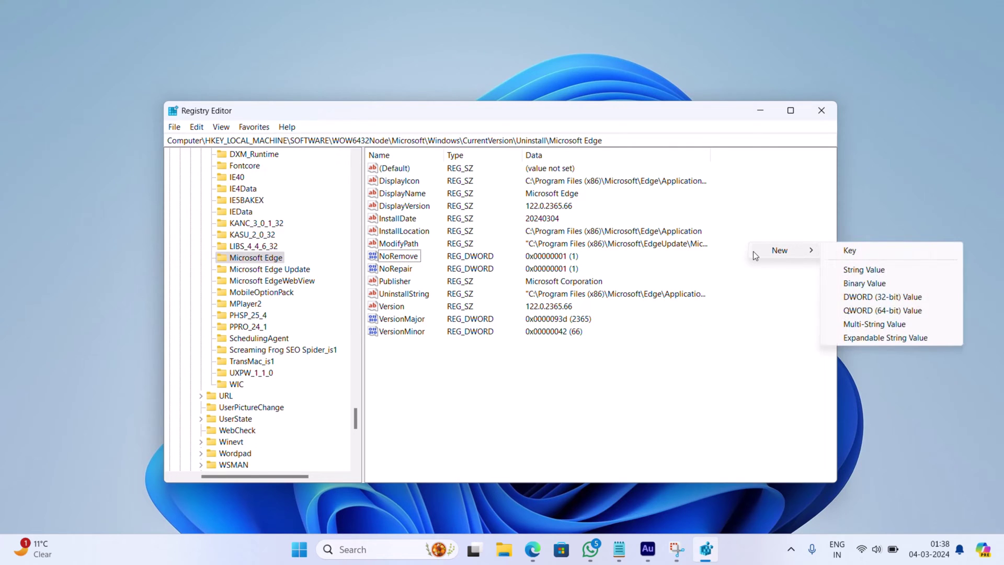
{"action": "left_click", "coordinate": [860, 299]}
{"action": "type", "text": "N"}
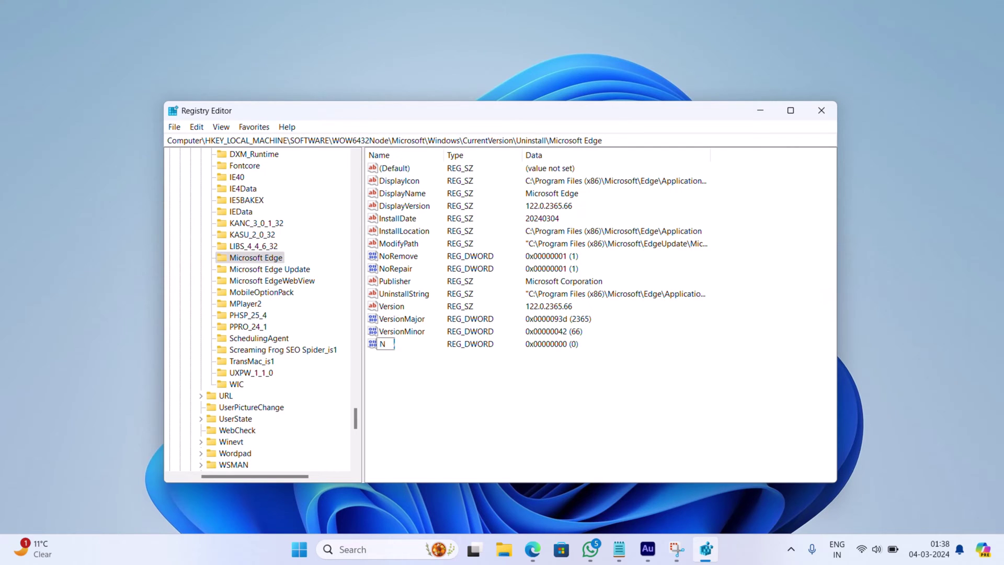
{"action": "type", "text": "oRe"}
{"action": "type", "text": "move"}
Change the NoRemove value data to 0.
{"action": "double_click", "coordinate": [405, 258]}
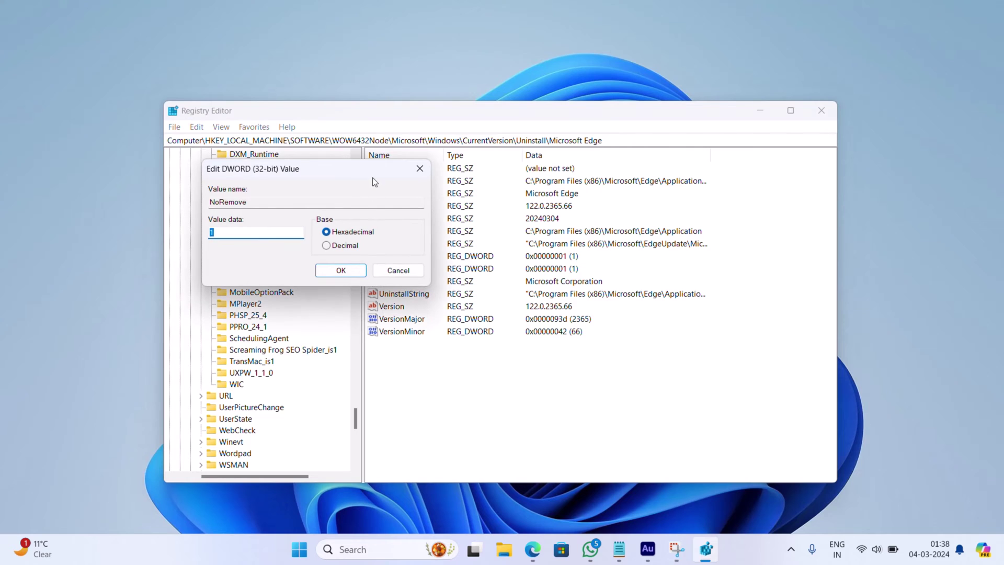
{"action": "left_click_drag", "start_coordinate": [564, 209], "coordinate": [625, 278]}
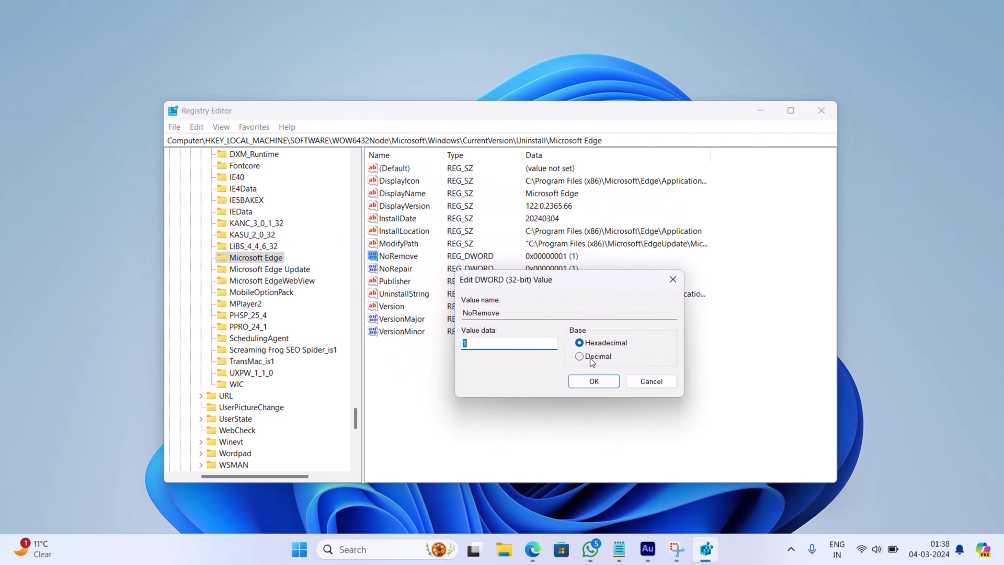
{"action": "type", "text": "0"}
{"action": "left_click", "coordinate": [605, 382]}
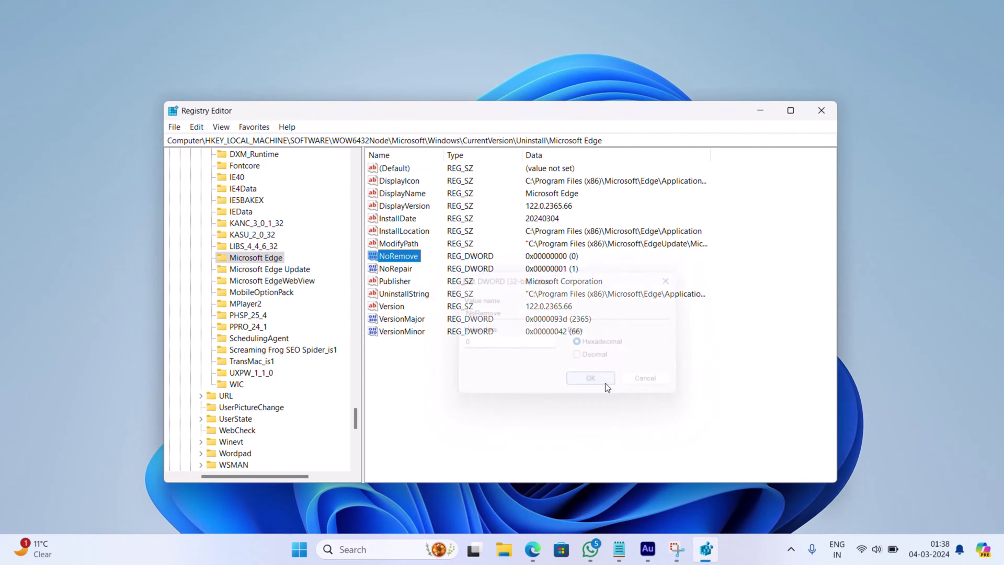
Close Registry Editor and restart Windows to apply the change.
{"action": "left_click", "coordinate": [821, 111]}
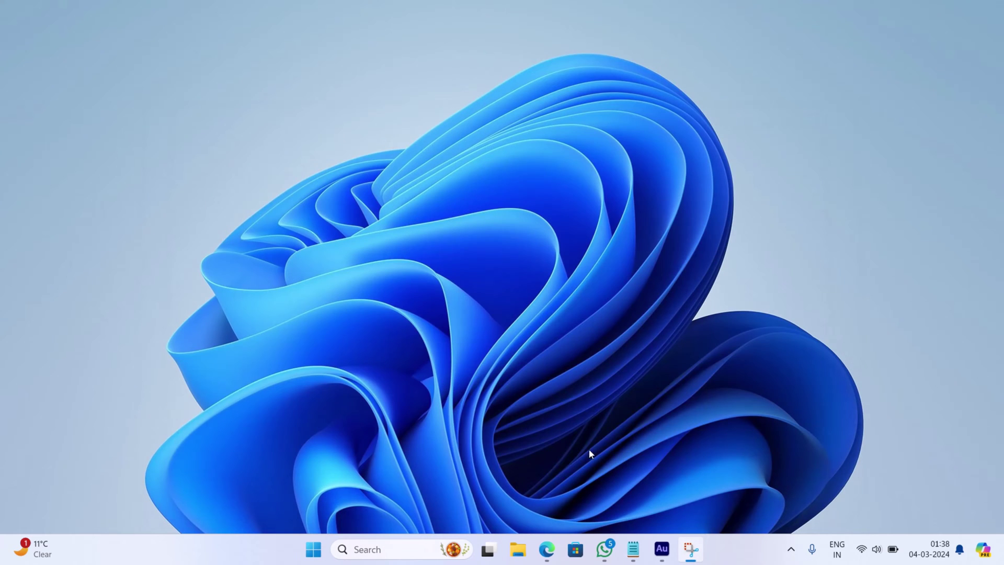
{"action": "left_click", "coordinate": [313, 537]}
{"action": "left_click", "coordinate": [664, 505]}
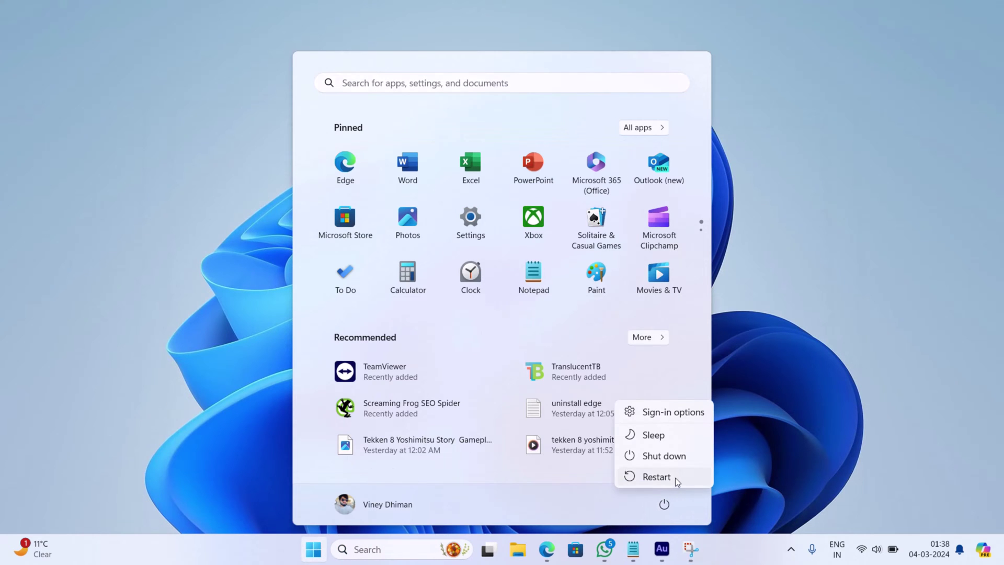
{"action": "left_click", "coordinate": [798, 420]}
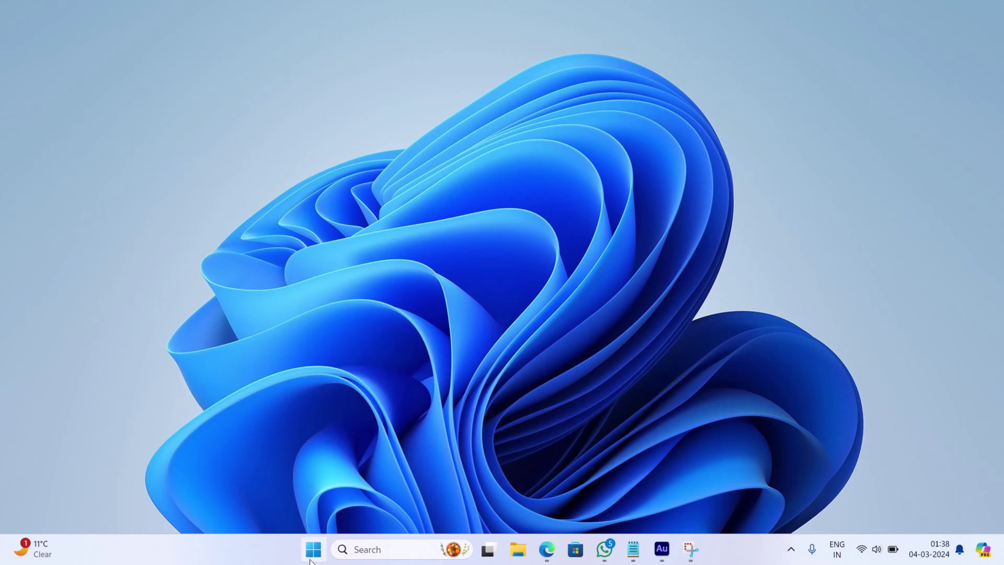
Open the Installed apps list in Windows Settings.
{"action": "right_click", "coordinate": [313, 549]}
{"action": "left_click", "coordinate": [305, 407]}
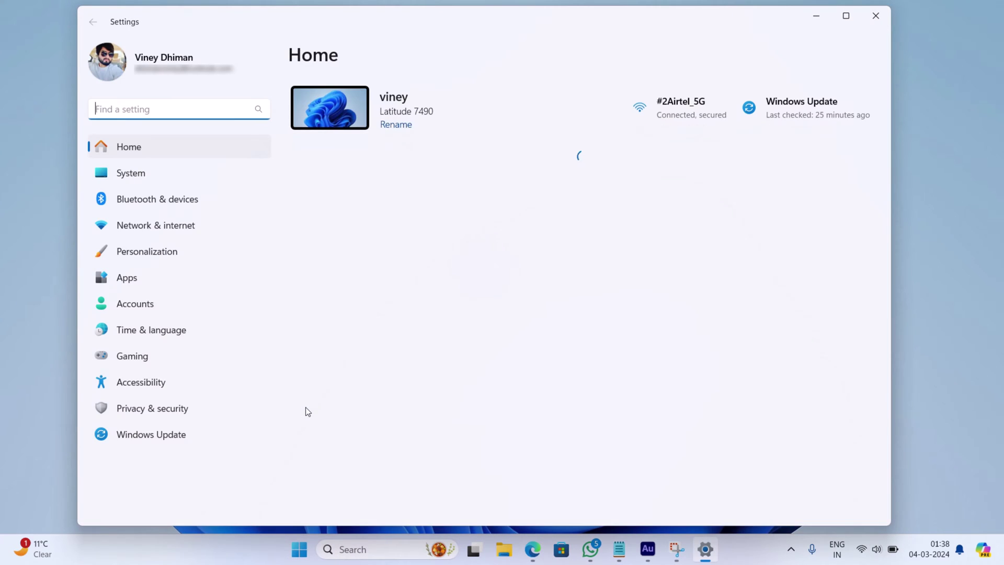
{"action": "left_click", "coordinate": [181, 284]}
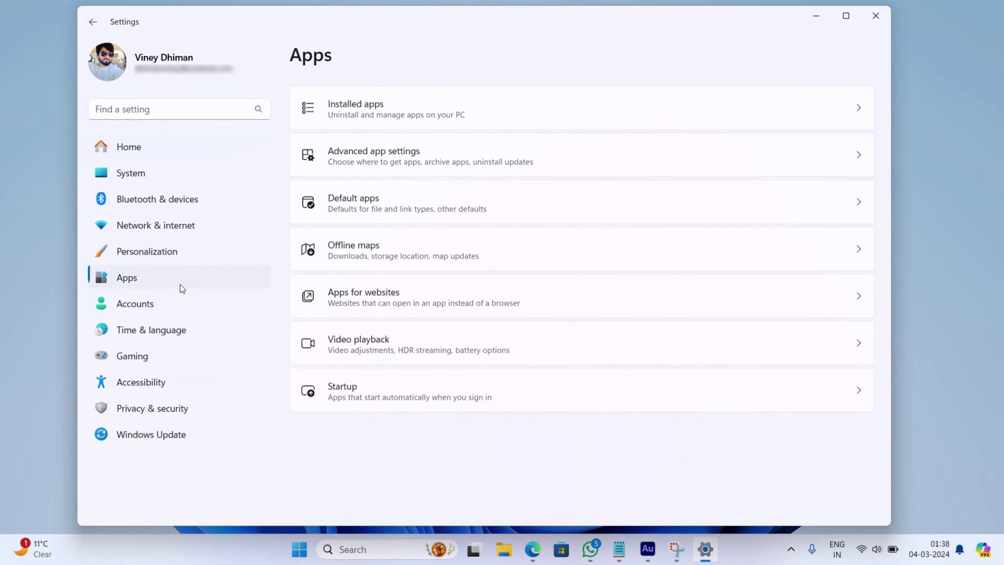
{"action": "left_click", "coordinate": [620, 119]}
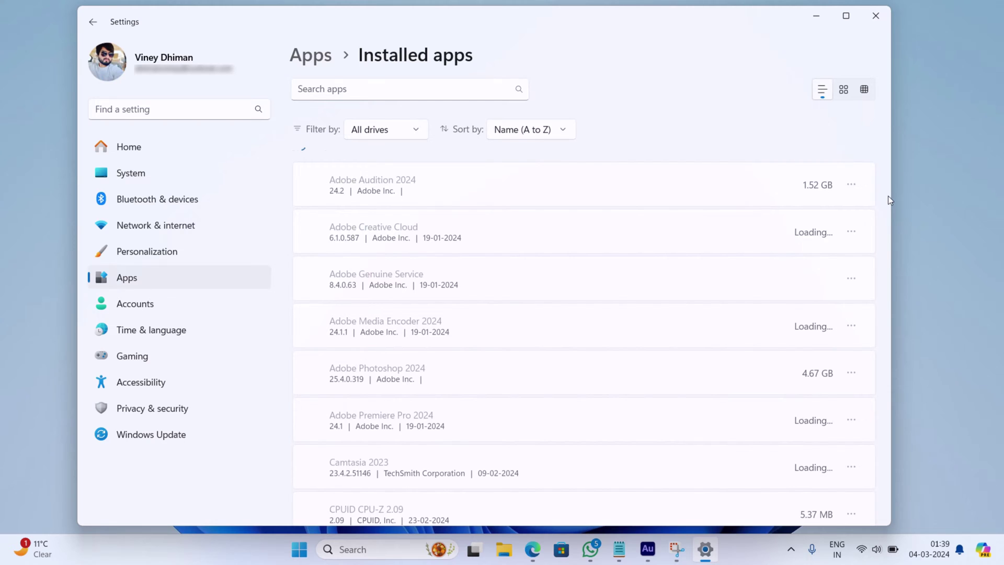
{"action": "left_click_drag", "start_coordinate": [884, 120], "coordinate": [877, 276]}
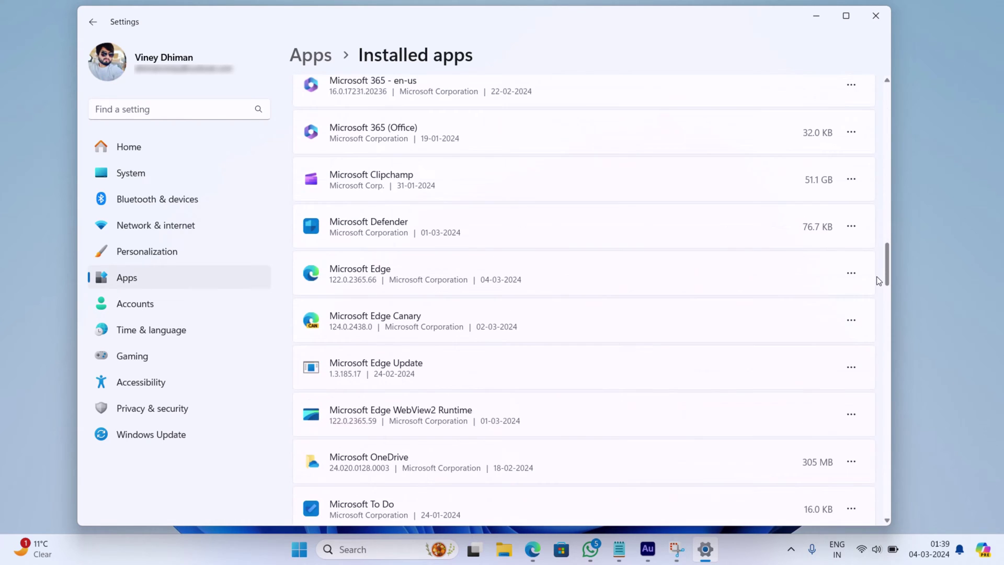
{"action": "scroll", "coordinate": [877, 277], "scroll_direction": "down", "scroll_amount": 1}
Choose Uninstall for Microsoft Edge, confirm it, and dismiss the administrator prompt.
{"action": "left_click", "coordinate": [844, 215]}
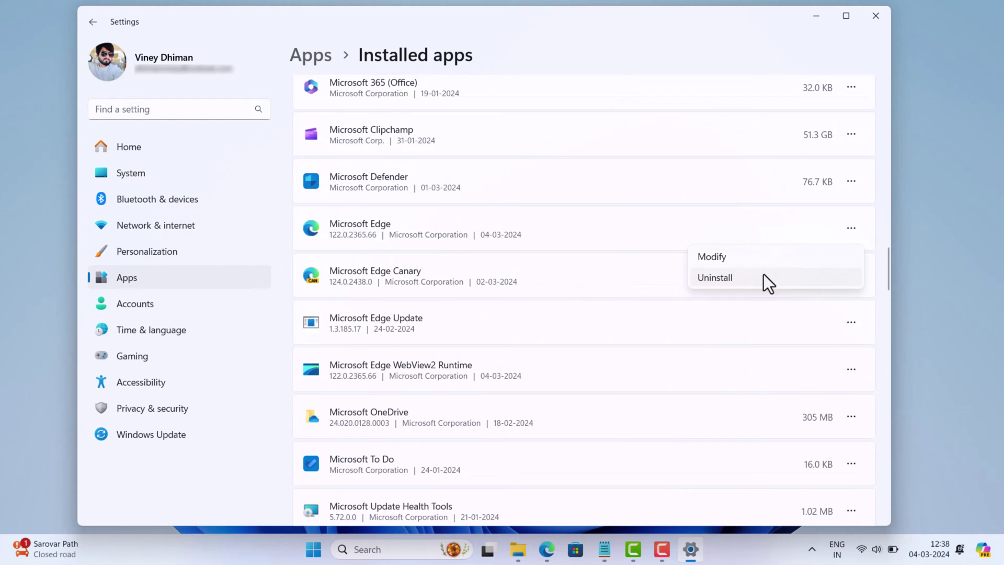
{"action": "left_click", "coordinate": [755, 276]}
{"action": "left_click", "coordinate": [816, 306]}
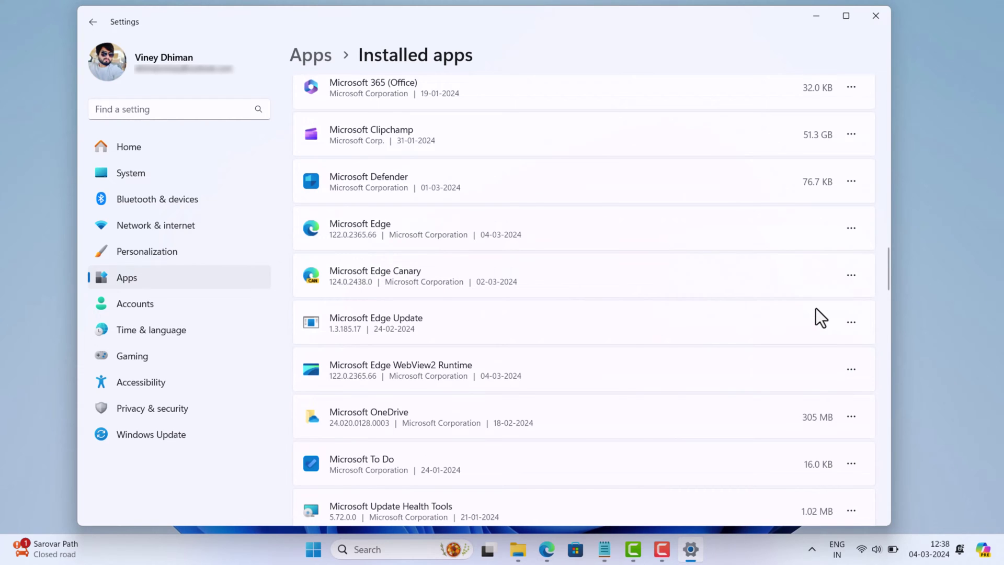
{"action": "left_click", "coordinate": [464, 387]}
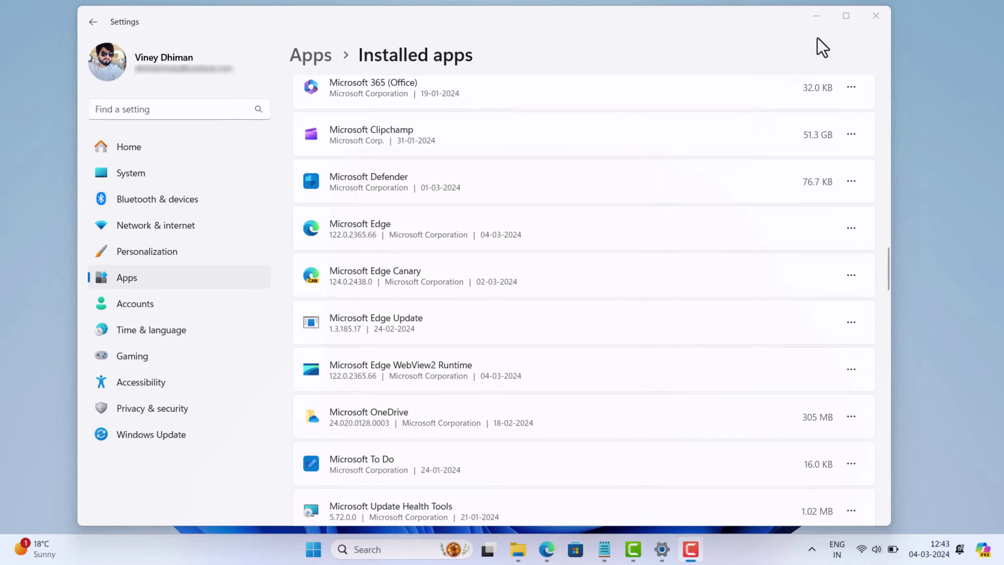
{"action": "left_click", "coordinate": [818, 21]}
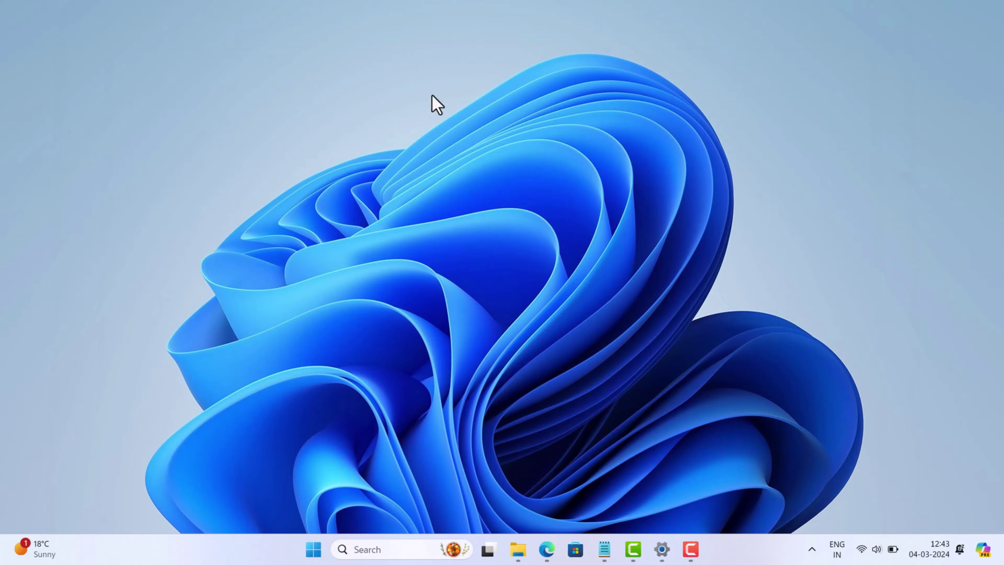